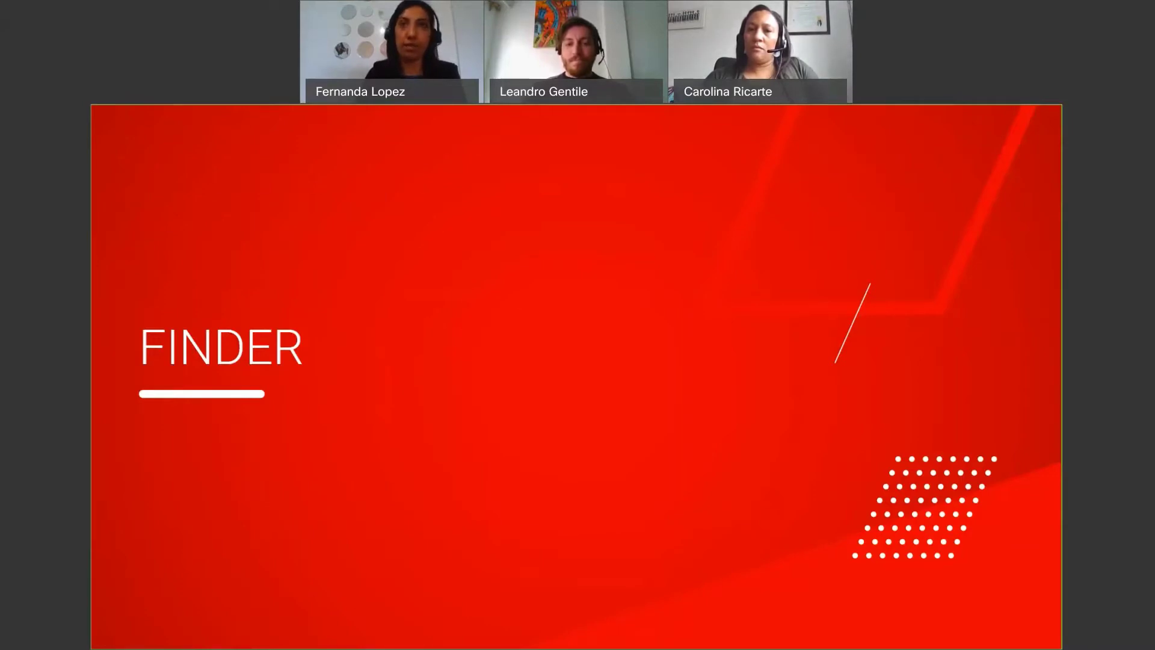
Leave the FINDER slide and bring up the Sabre Central home page in the browser.
key(alt+Tab)
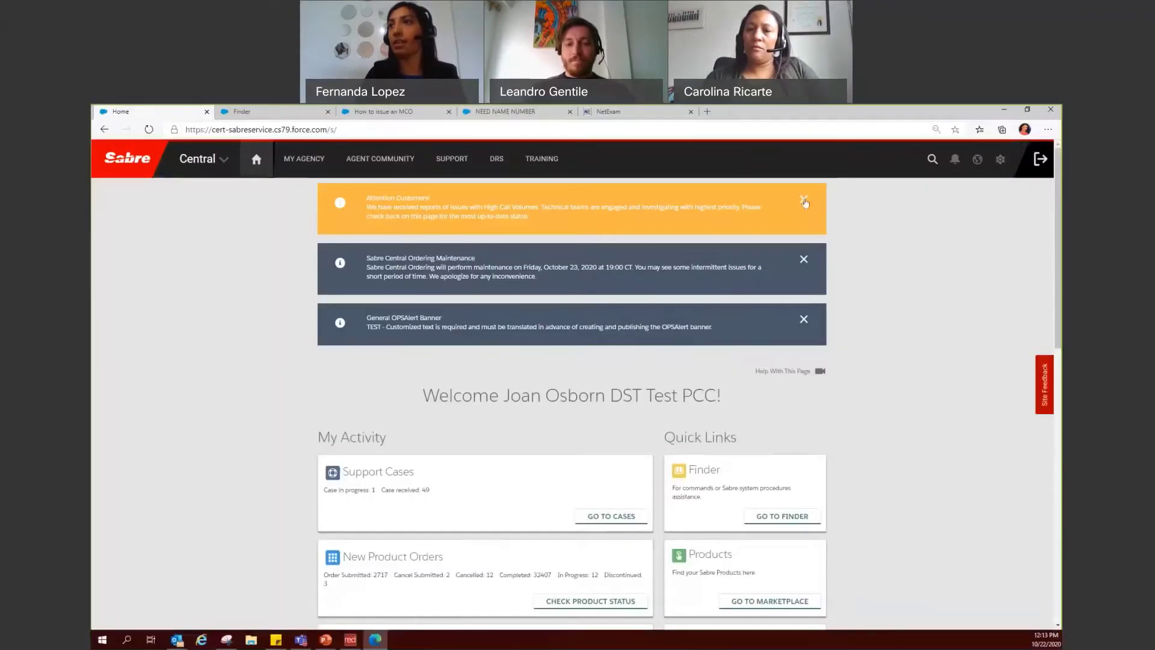
Dismiss the orange attention, maintenance and OPSAlert banners on the home page.
click(805, 203)
click(805, 203)
click(804, 203)
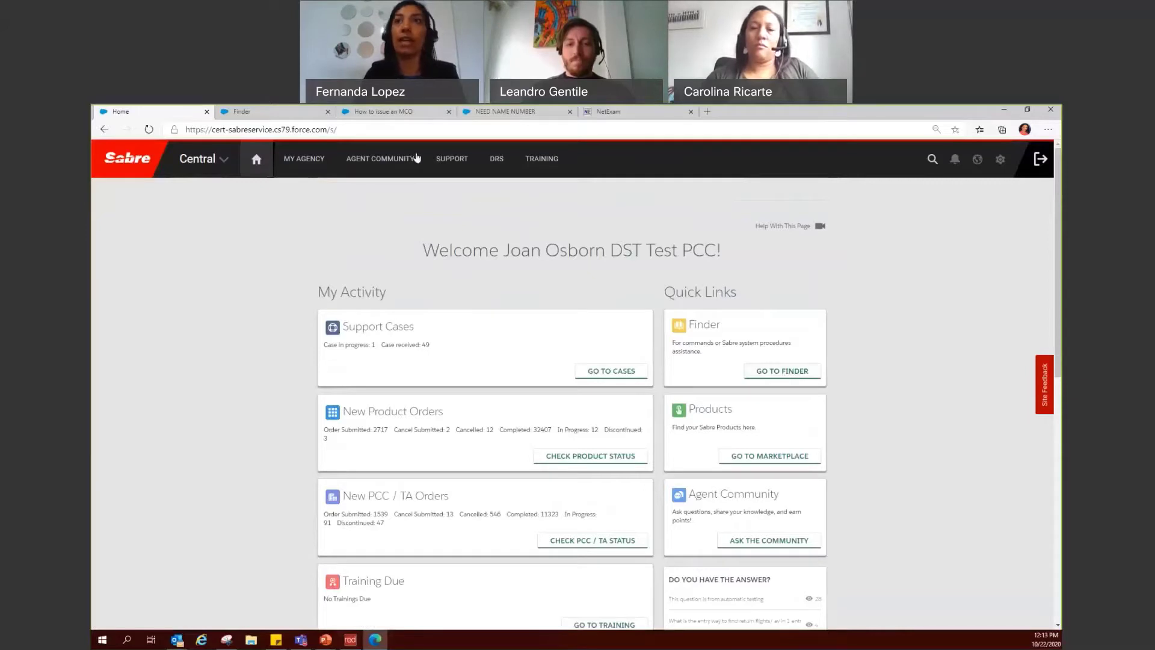
Open Finder from the Support page, then return to the FINDER title slide.
click(457, 161)
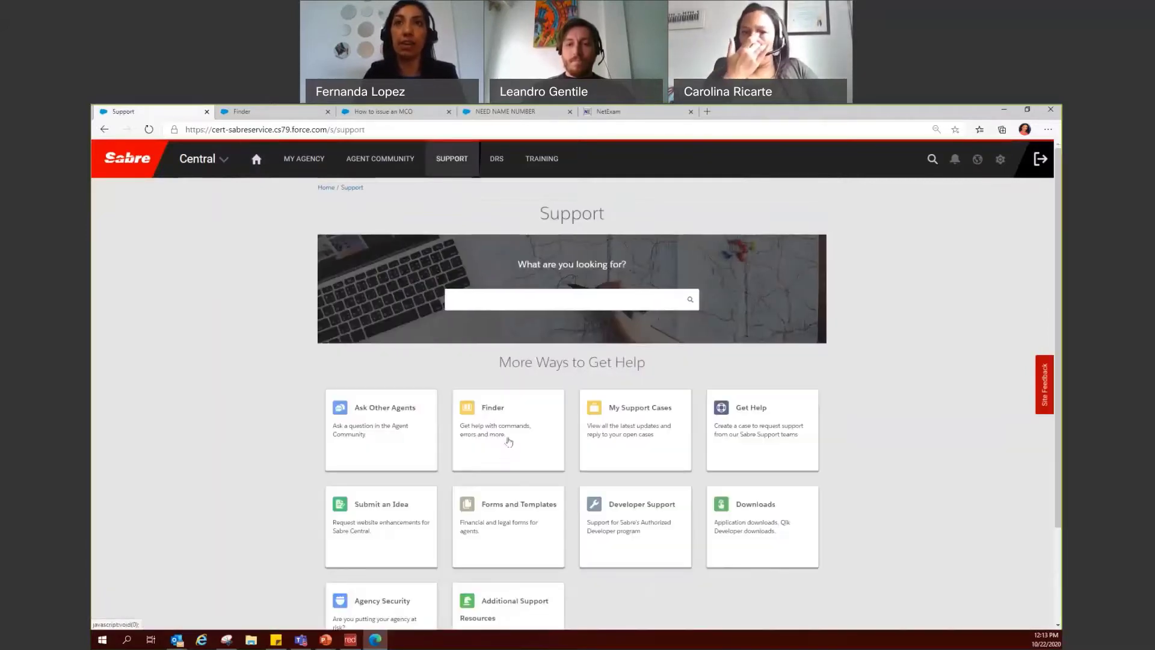
click(509, 441)
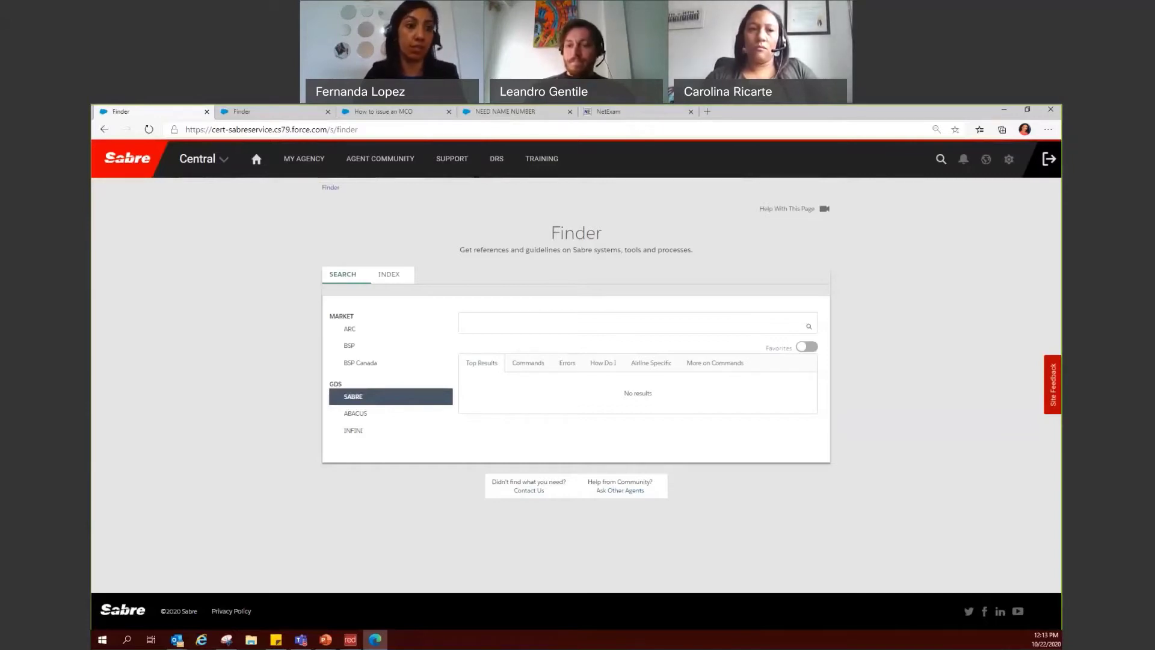
key(alt+Tab)
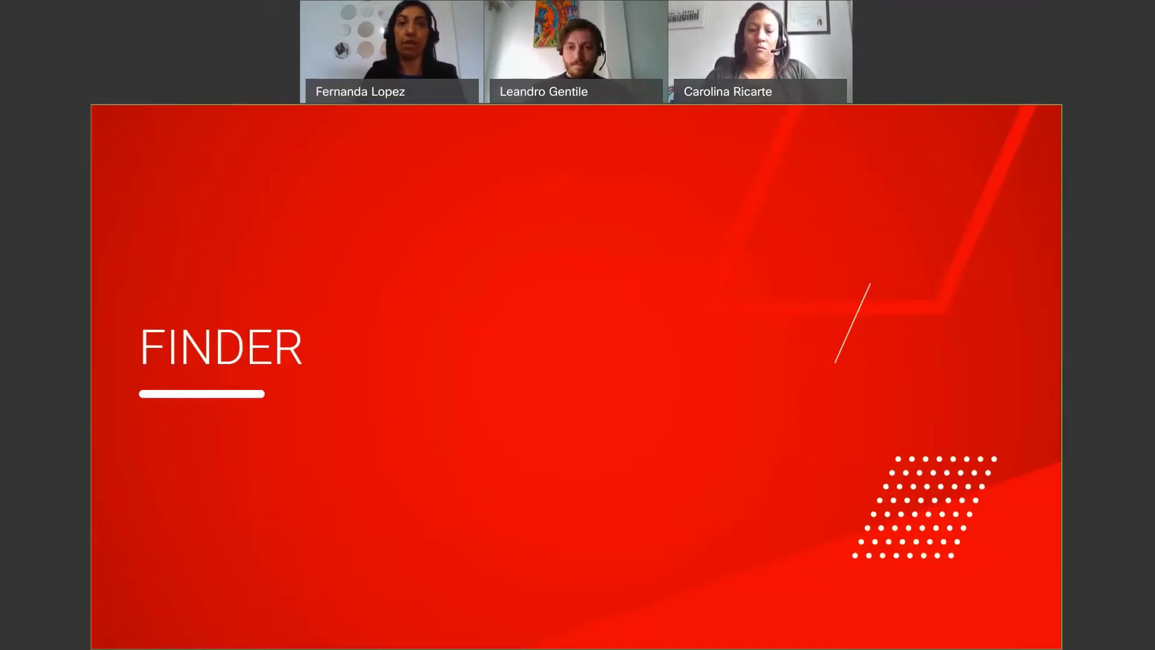
key(alt+Tab)
click(421, 590)
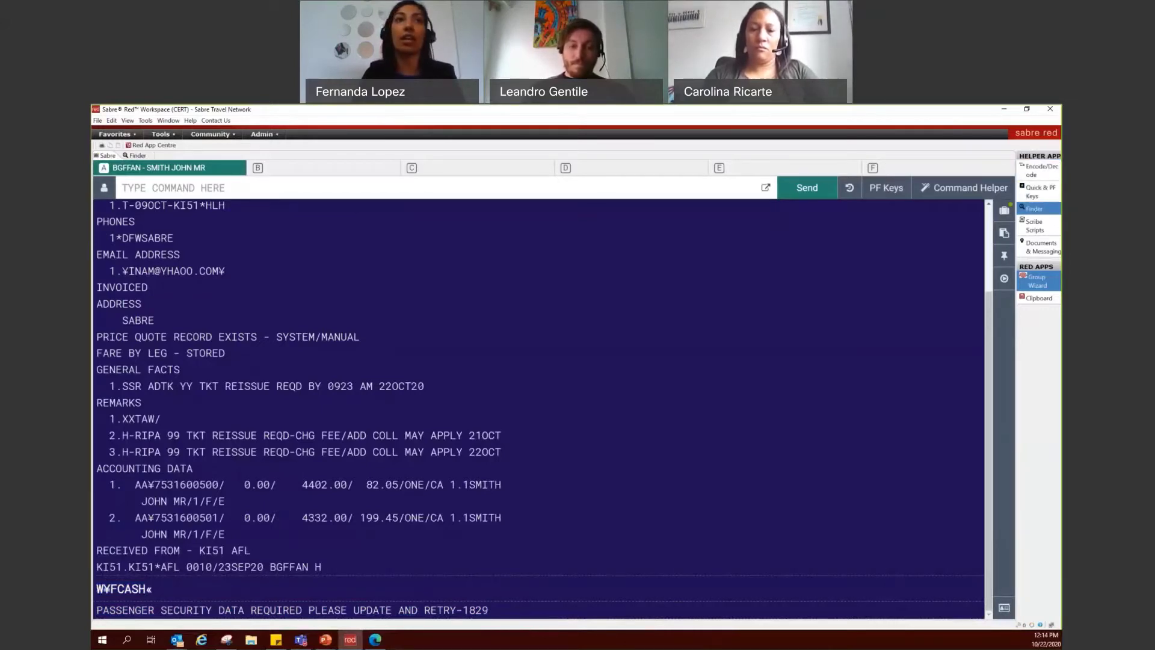
click(136, 156)
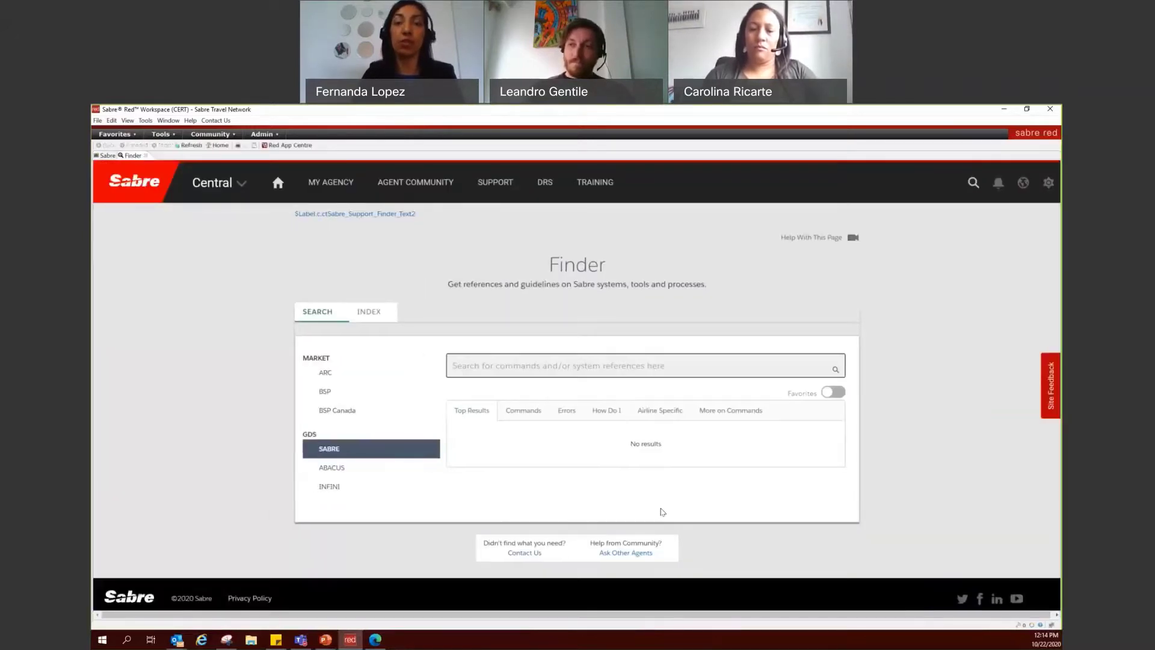
click(471, 361)
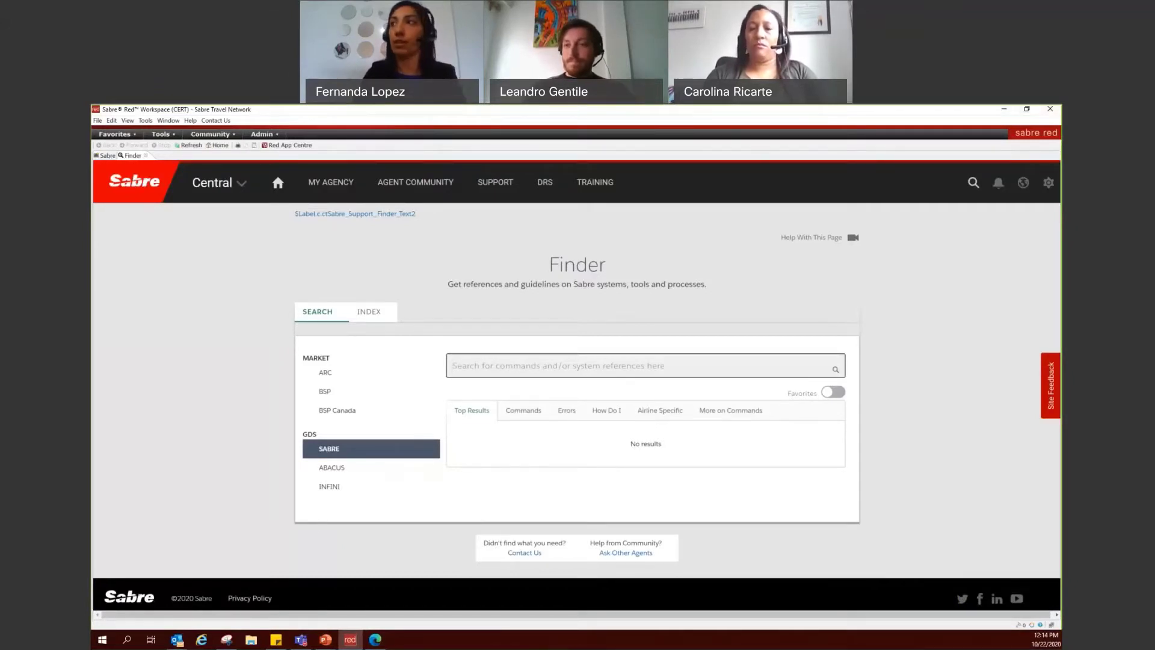
click(1009, 111)
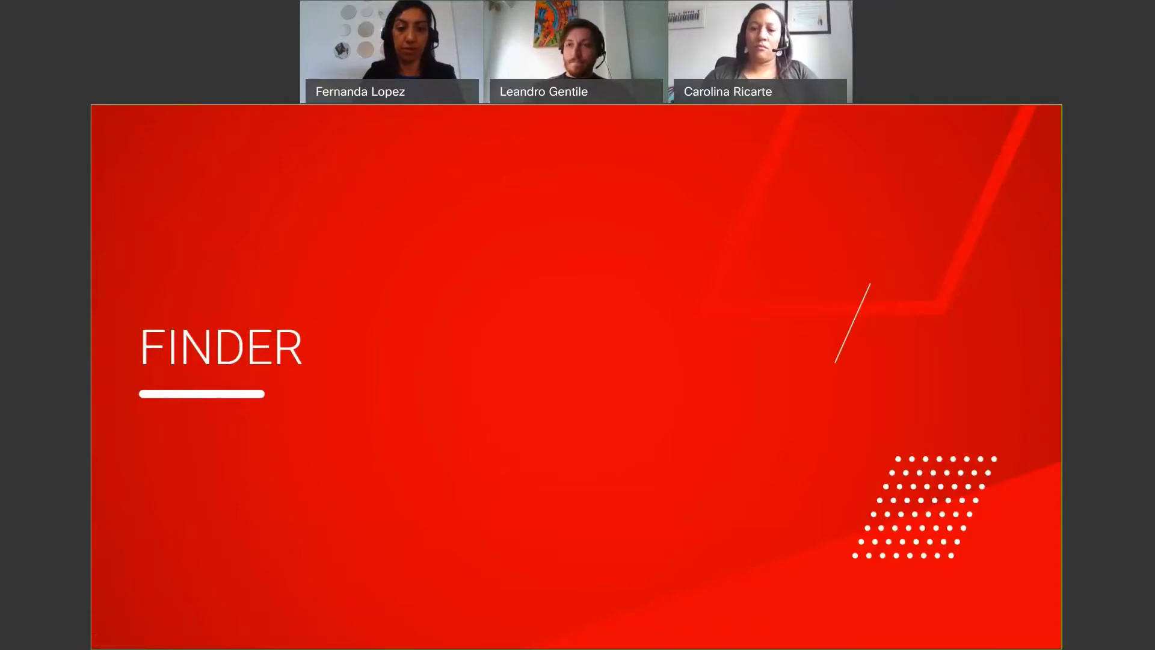
Return to the browser's second Finder tab and bring up the empty Finder search view.
key(alt+Tab)
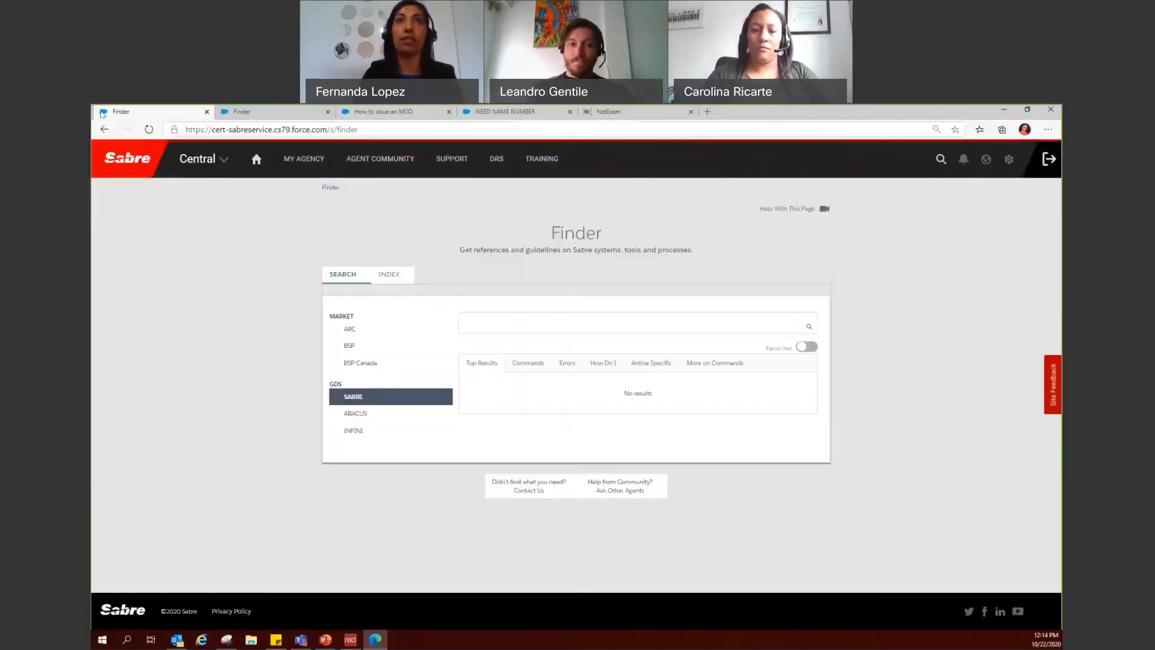
click(221, 116)
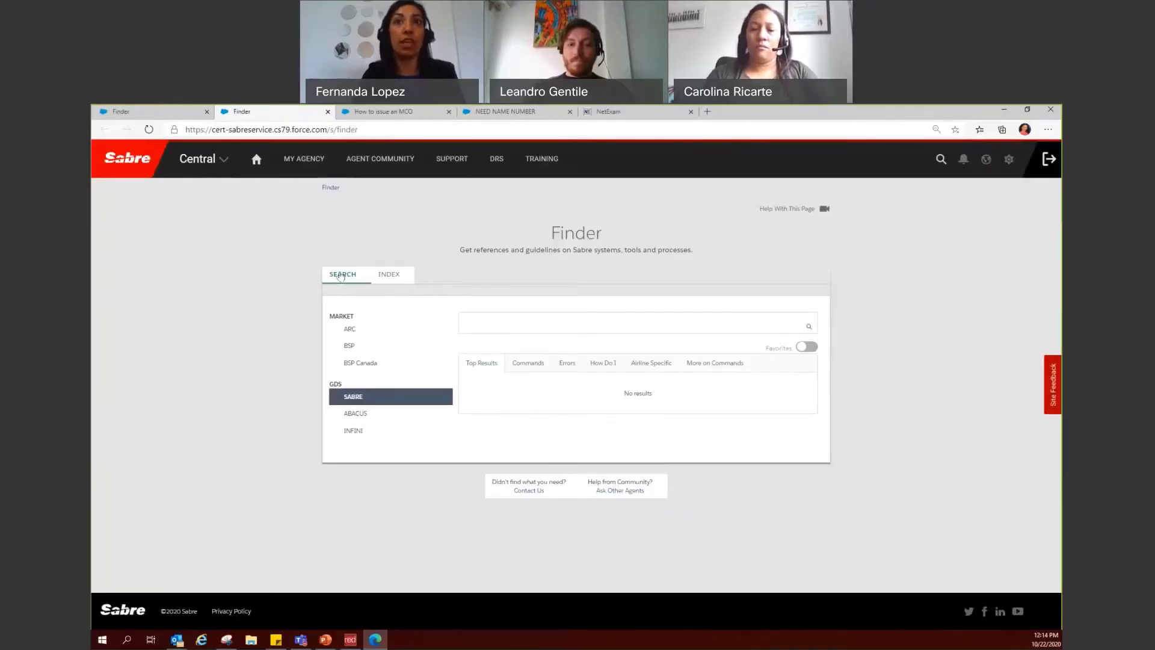
click(340, 276)
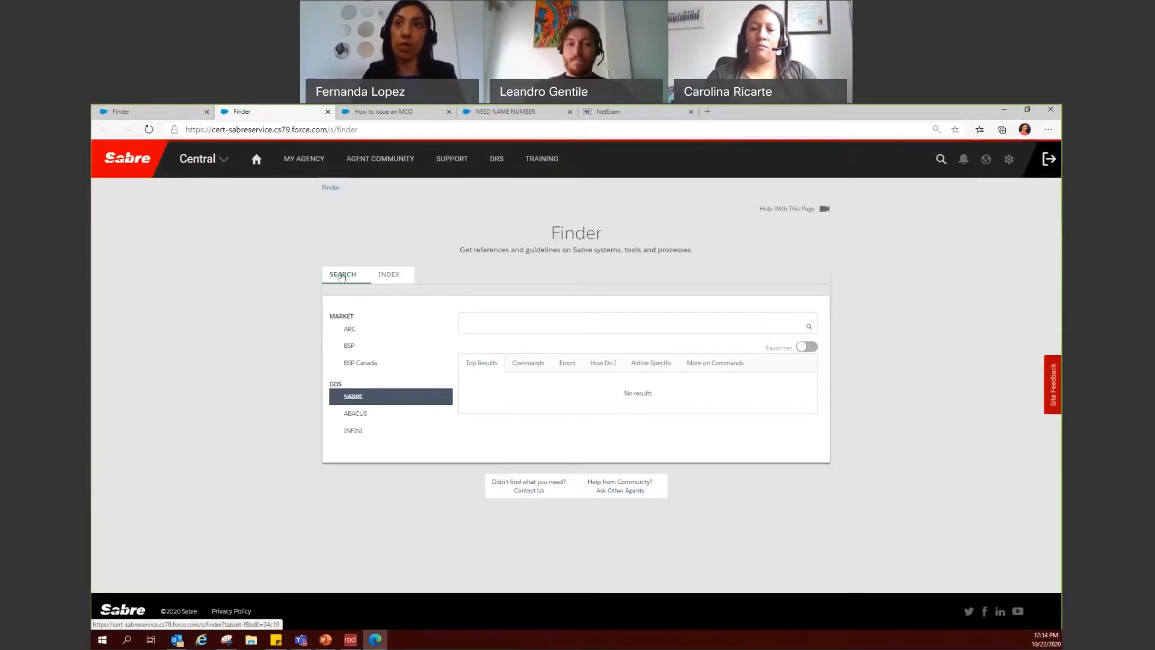
click(514, 316)
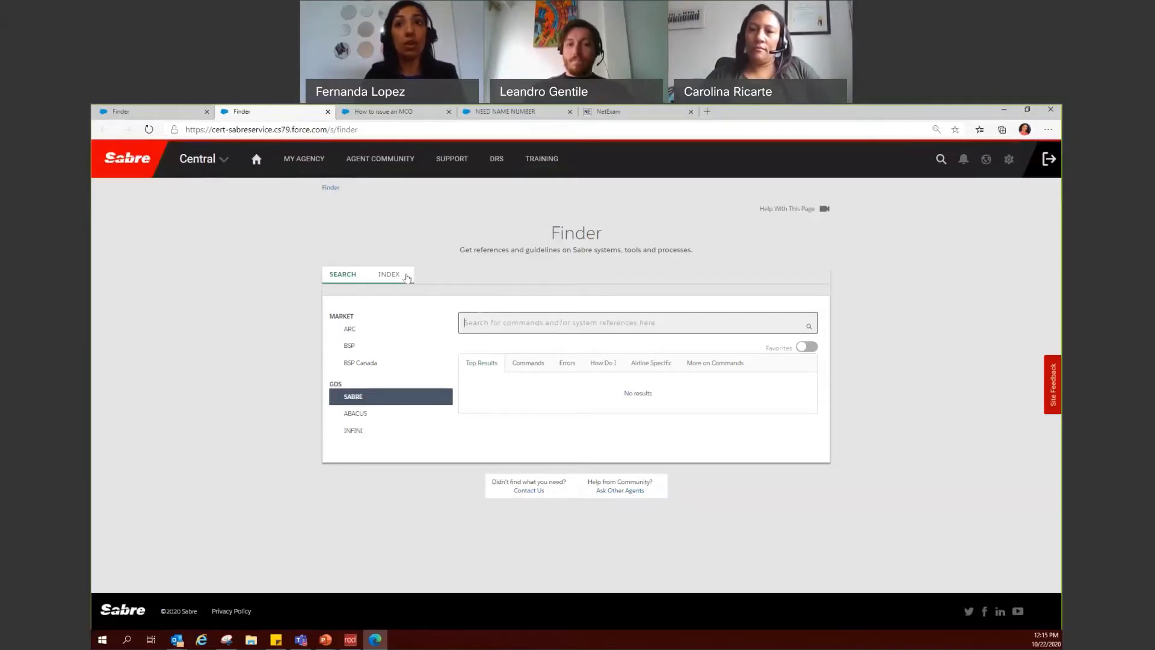
In the topic index, list the Sabre Profiles - Administrator Functions articles, then go back to Search.
click(400, 275)
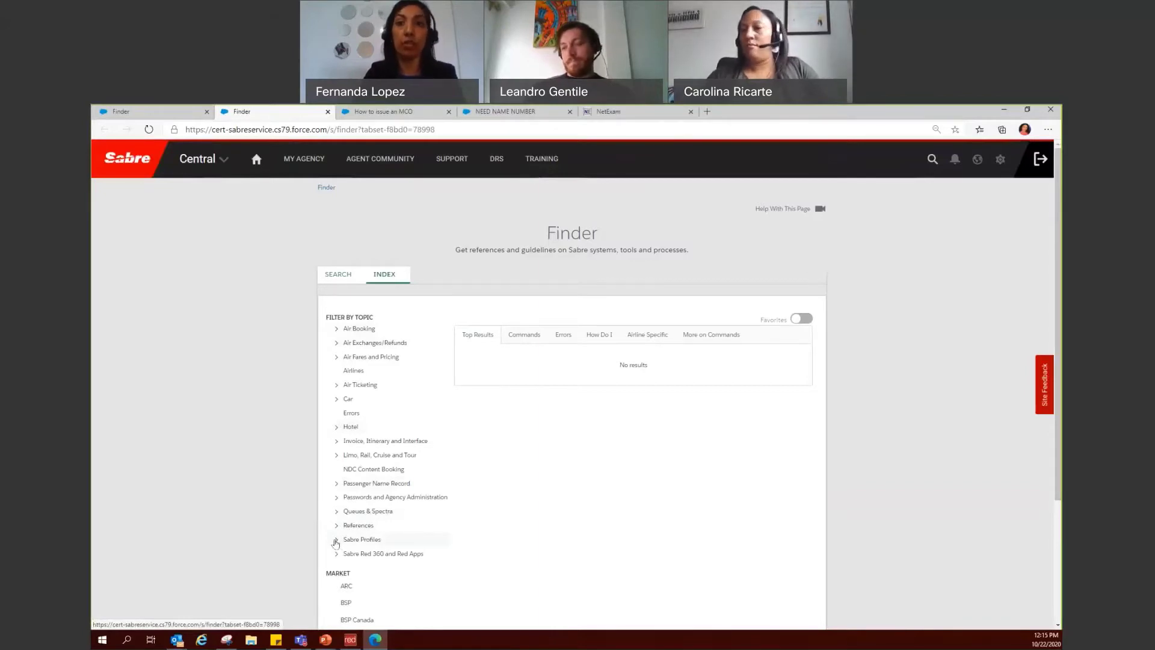
click(336, 541)
scroll(543, 543, down, 2)
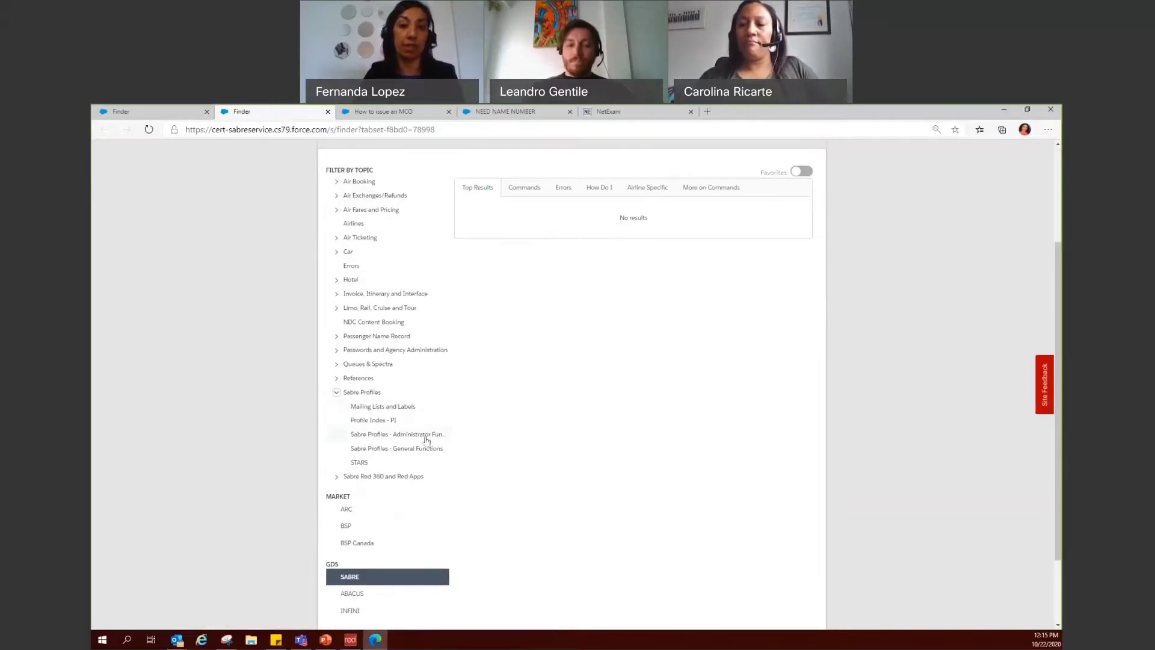
click(414, 435)
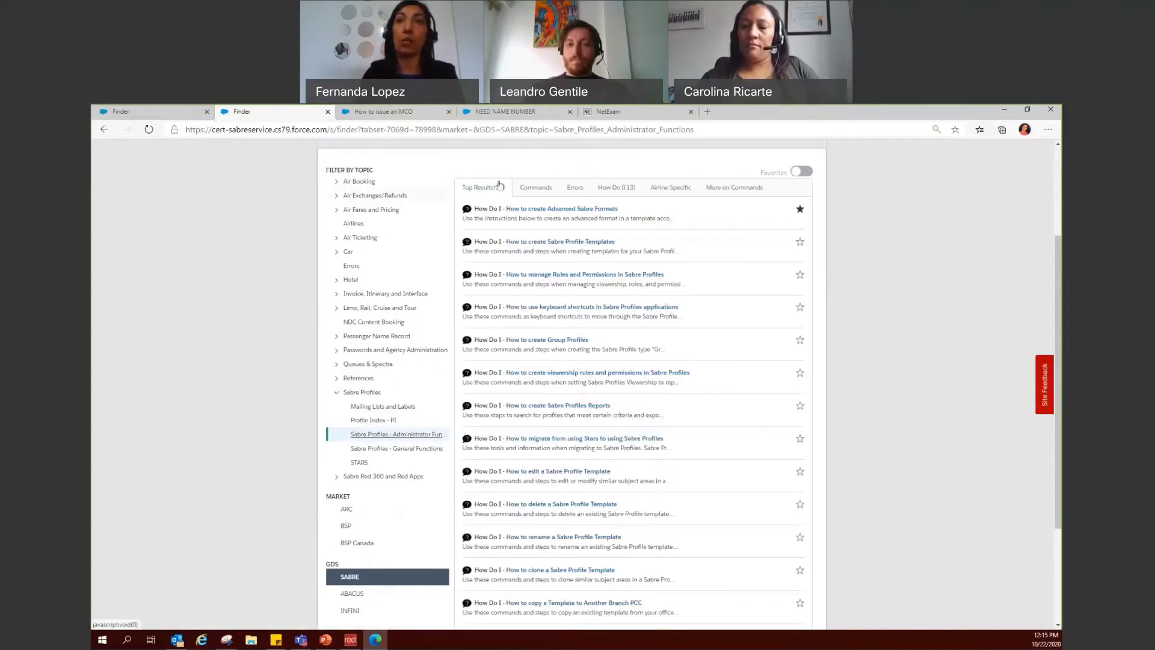
scroll(394, 245, up, 2)
click(334, 272)
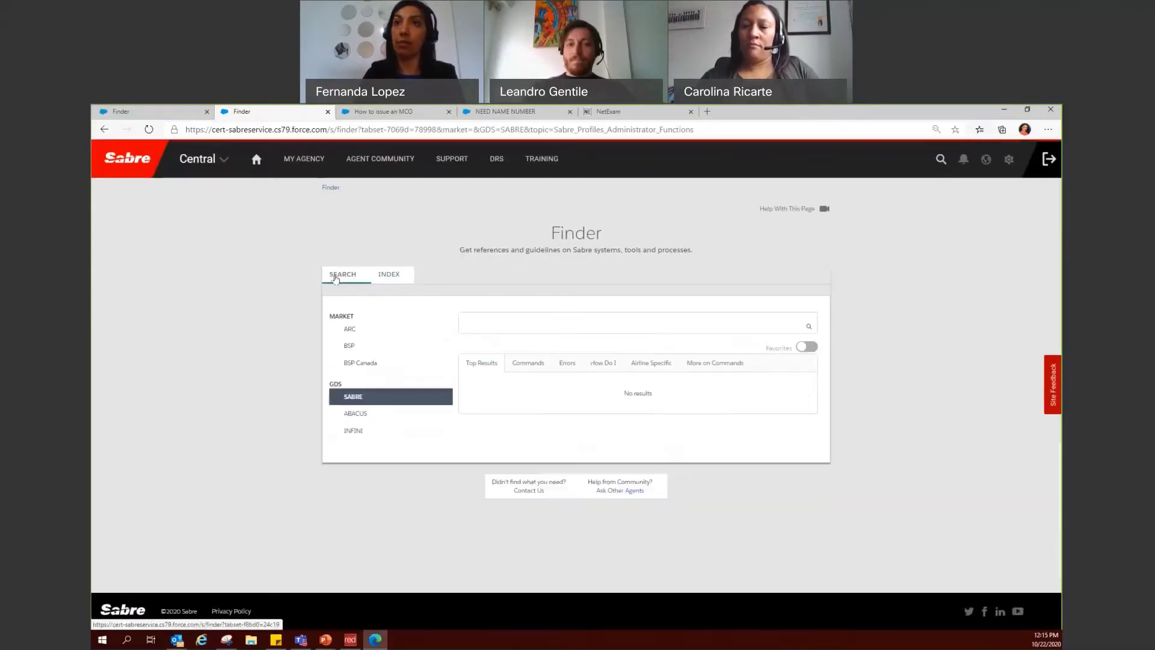
Run a Finder search for 'EMD', listing results such as How to issue an EMD.
click(516, 329)
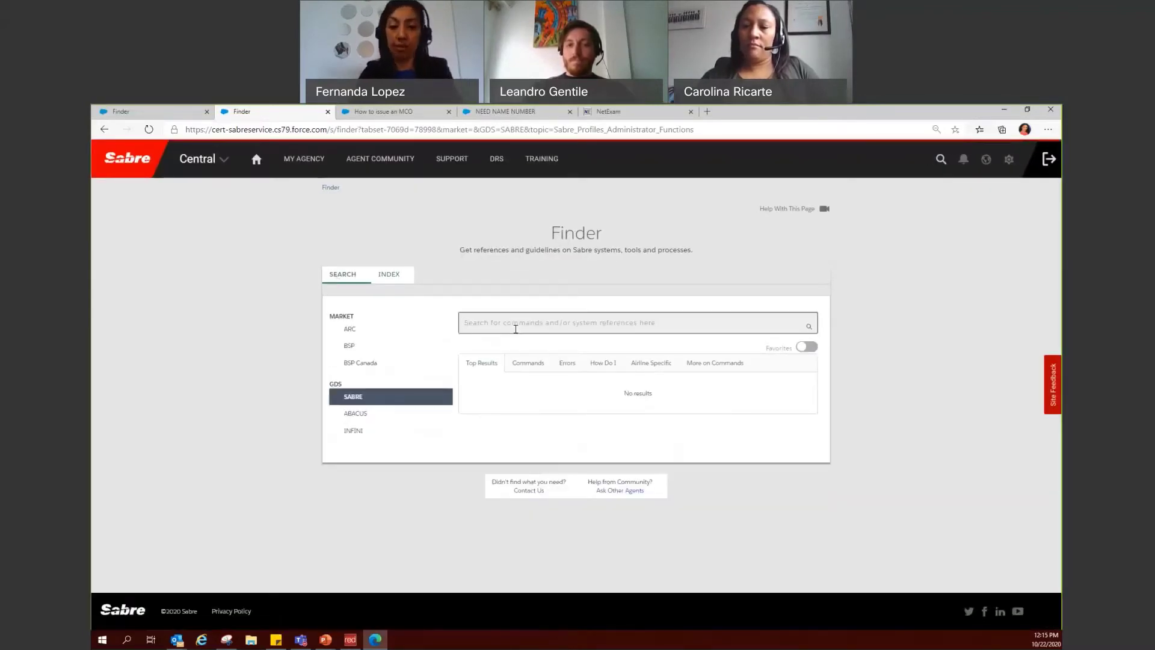
text(EMD)
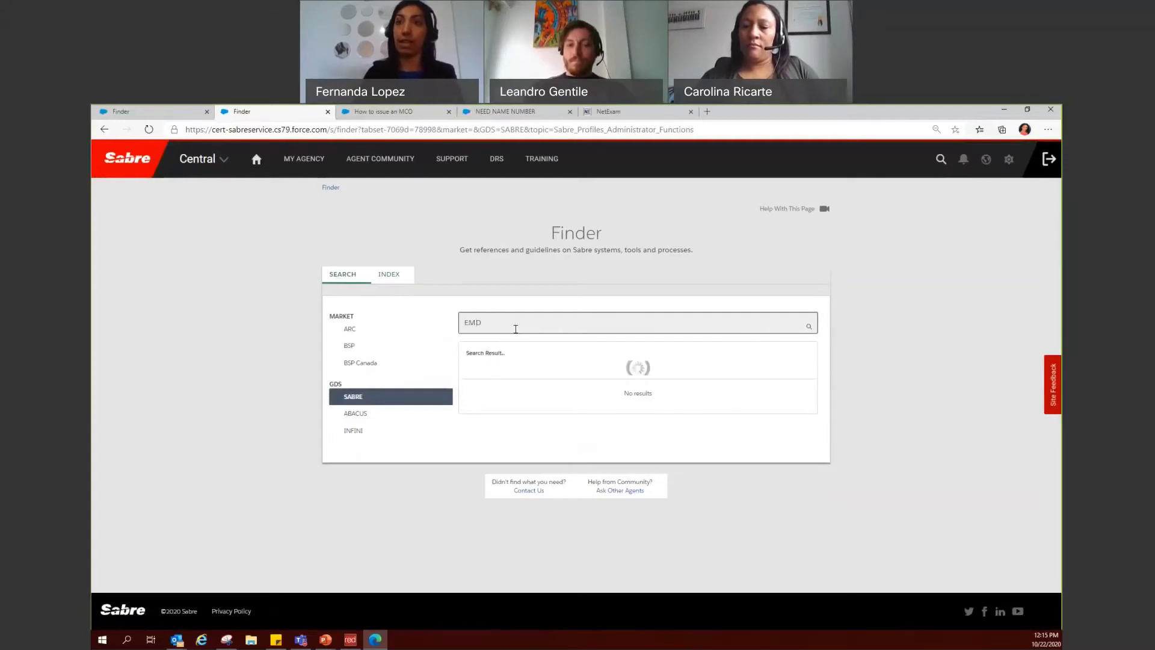
key(Return)
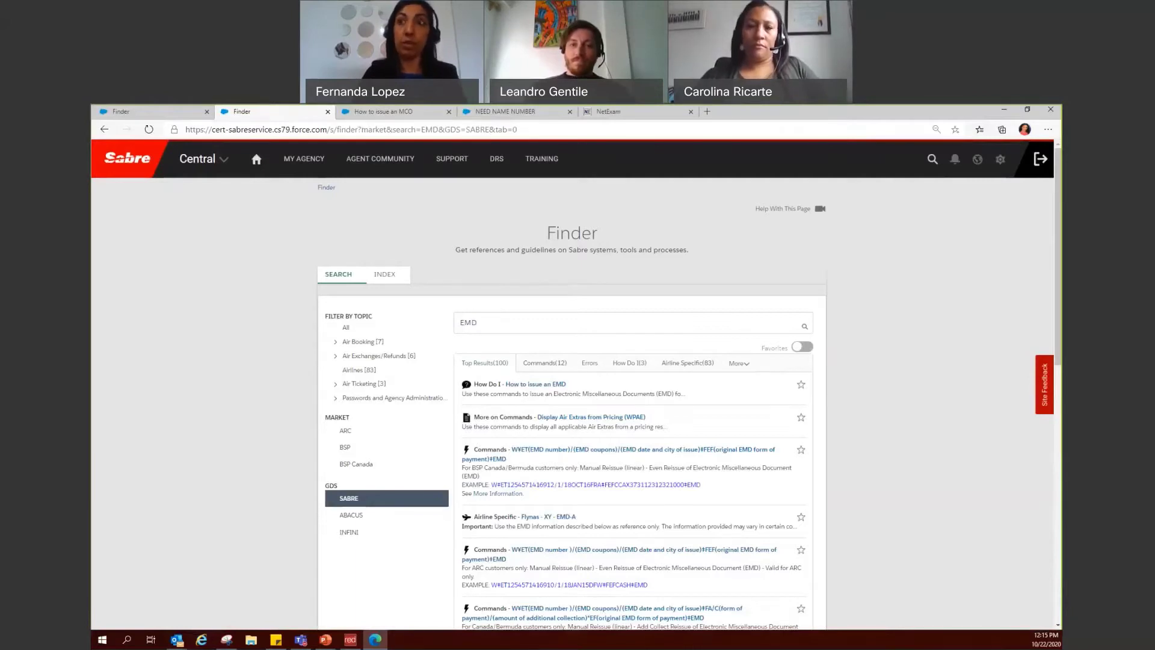
Switch to the slideshow and advance to slide 12, Tips for searching in FINDER.
key(alt+Tab)
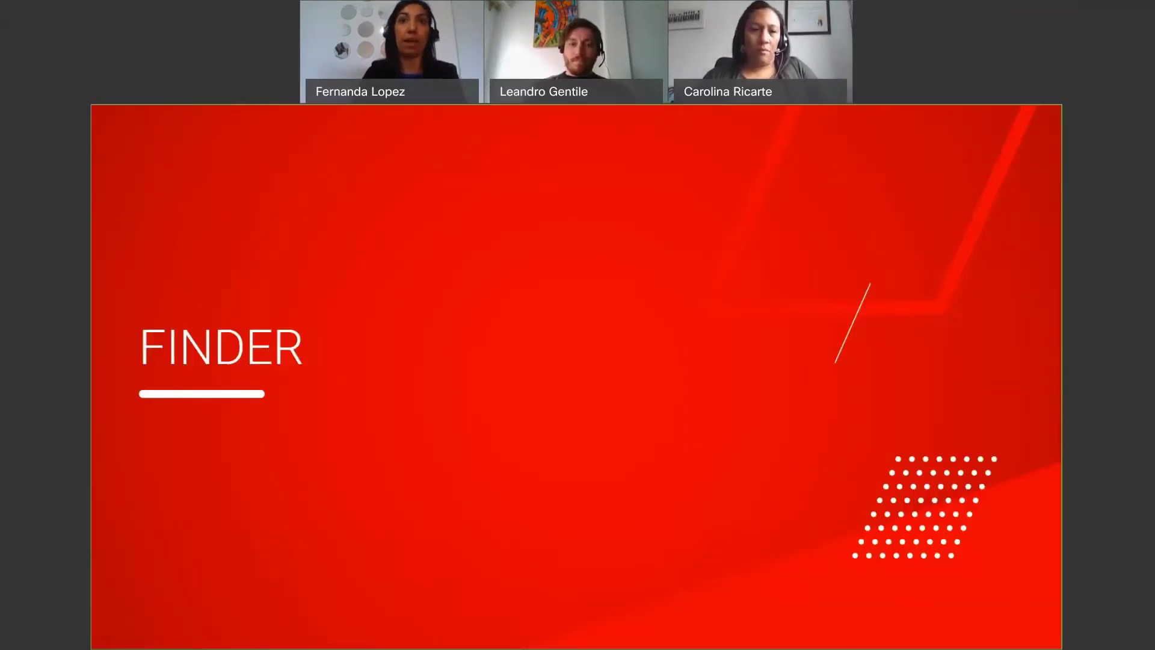
key(Right)
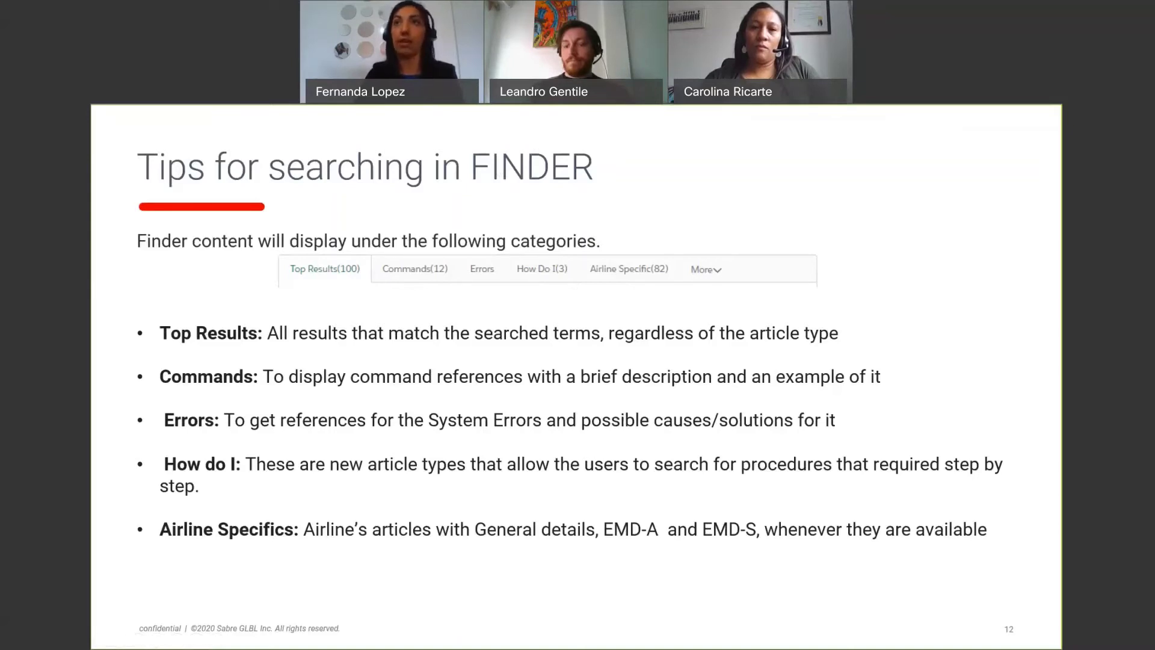
Return to the browser and bring up the NEED NAME NUMBER Finder article.
key(alt+Tab)
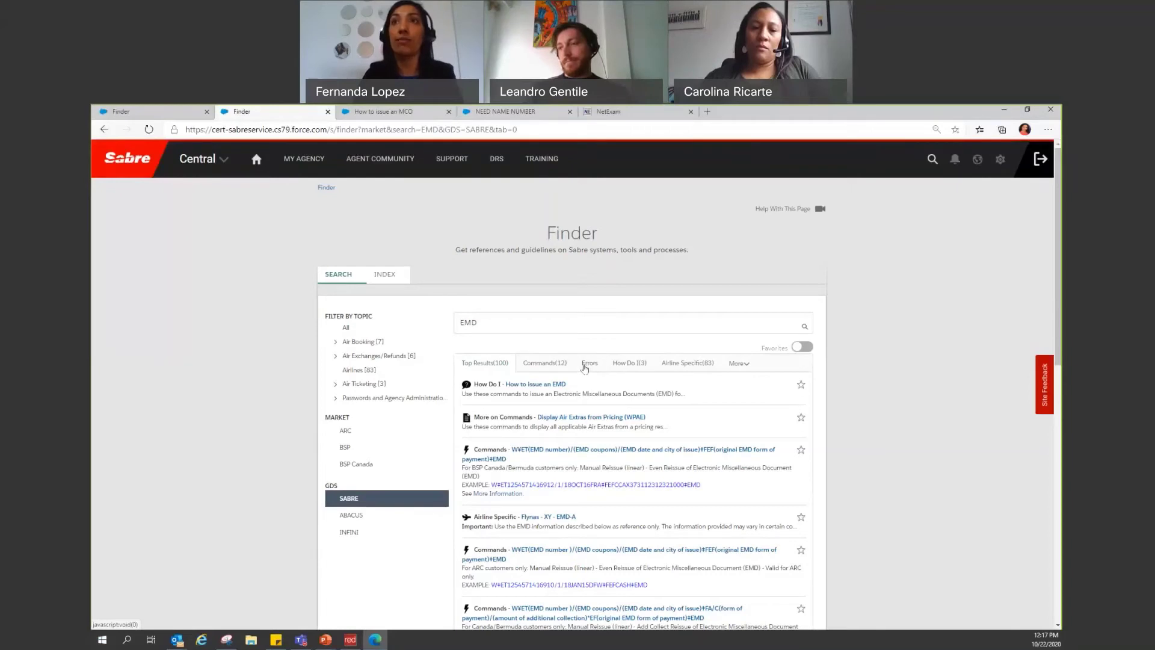
click(486, 113)
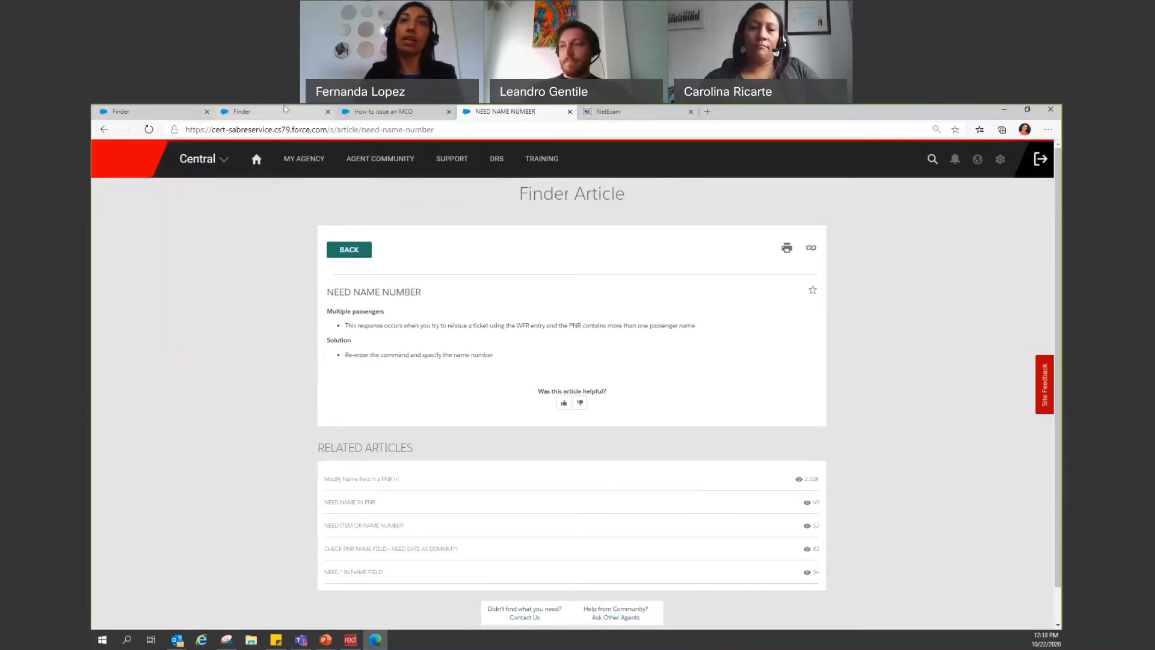
Glance at the EMD results and empty Finder tabs, then bring up the How to issue an MCO article.
click(285, 111)
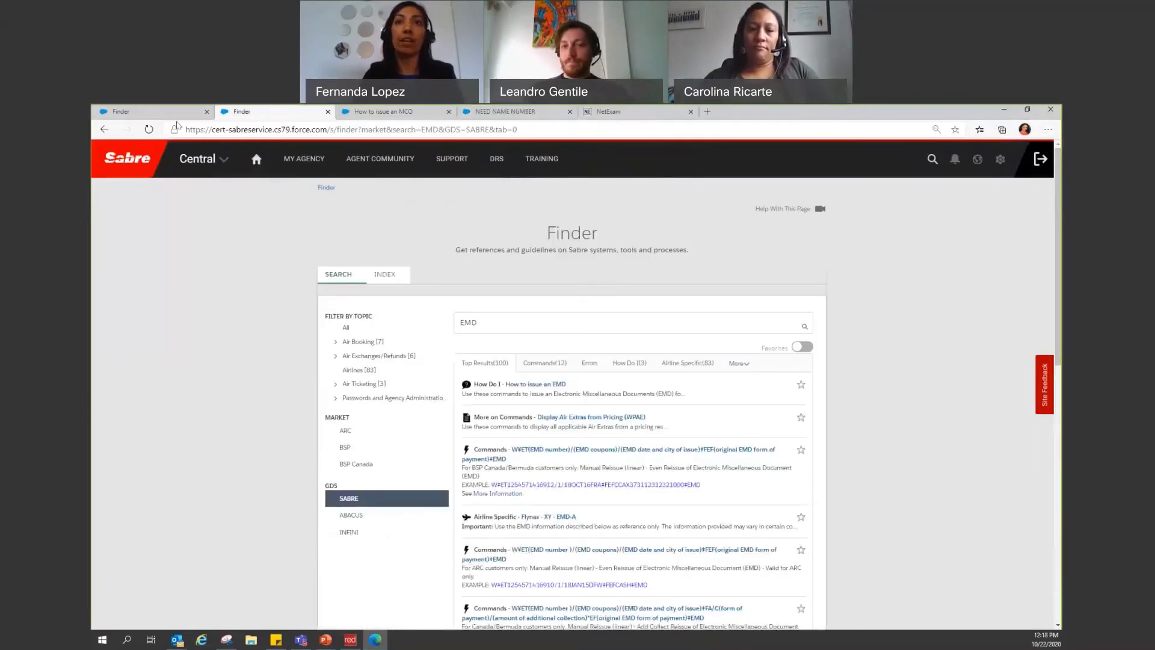
click(171, 112)
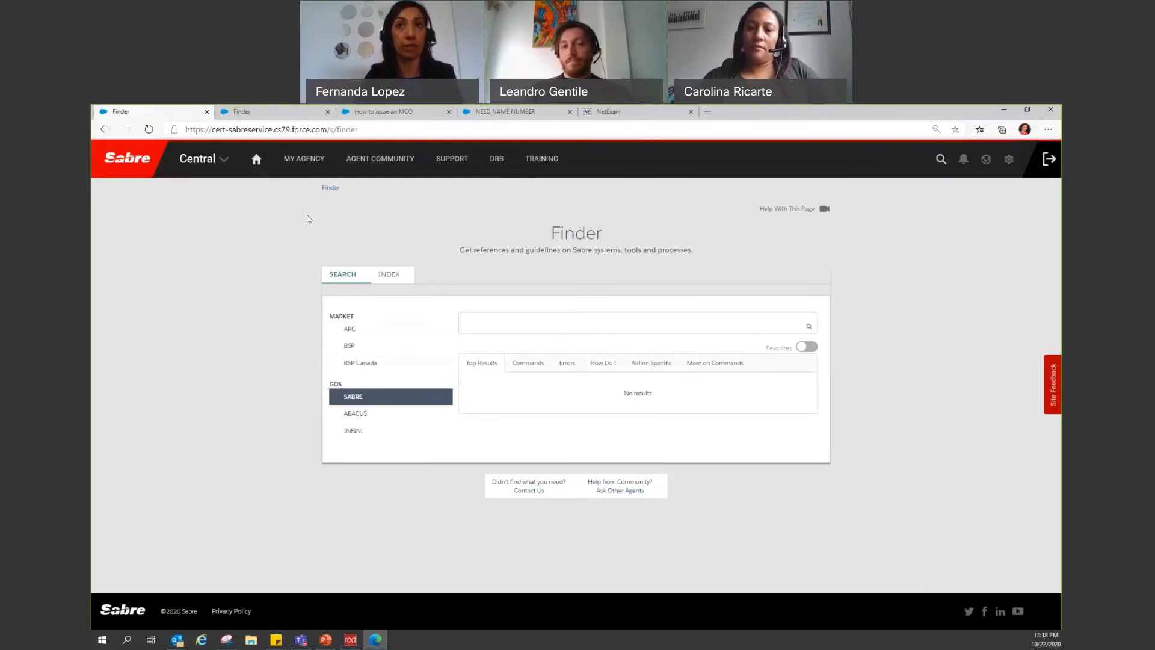
click(373, 111)
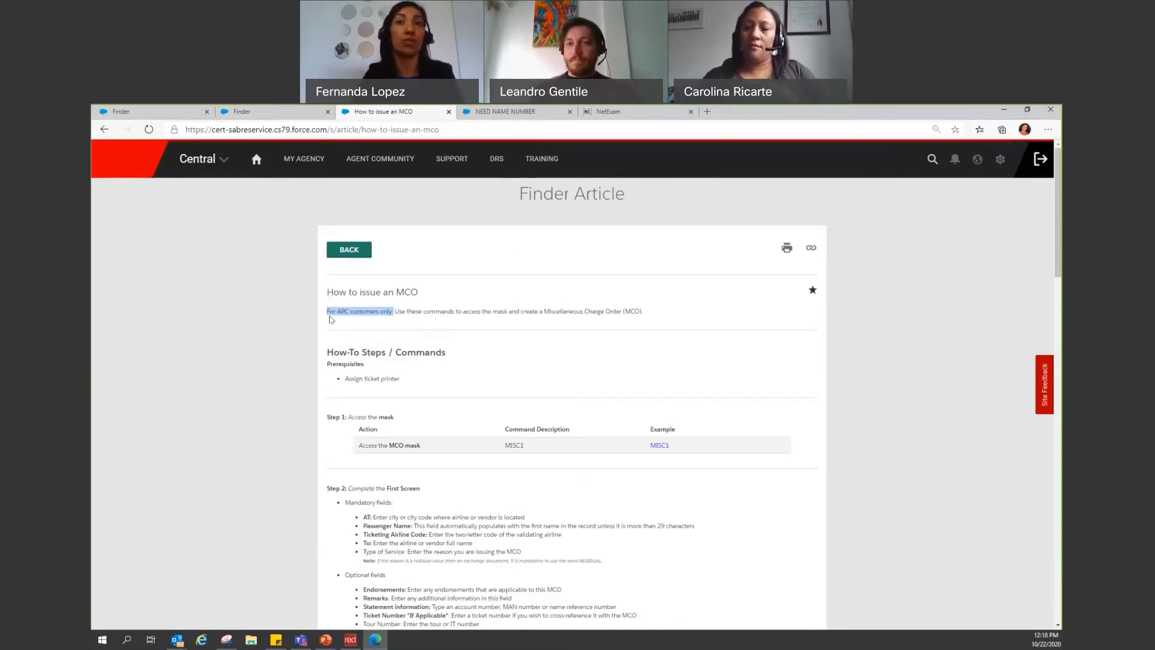
Highlight 'For ARC customers only' in the MCO article, then star the article as a favorite.
click(332, 318)
drag(329, 311, 397, 314)
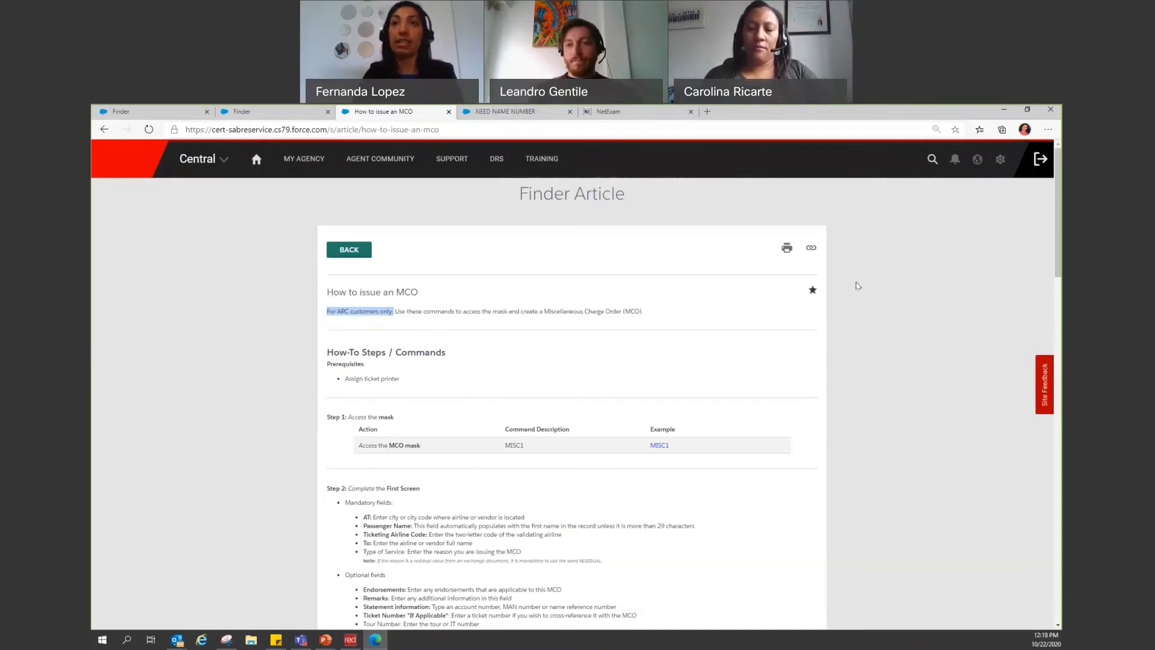
click(263, 387)
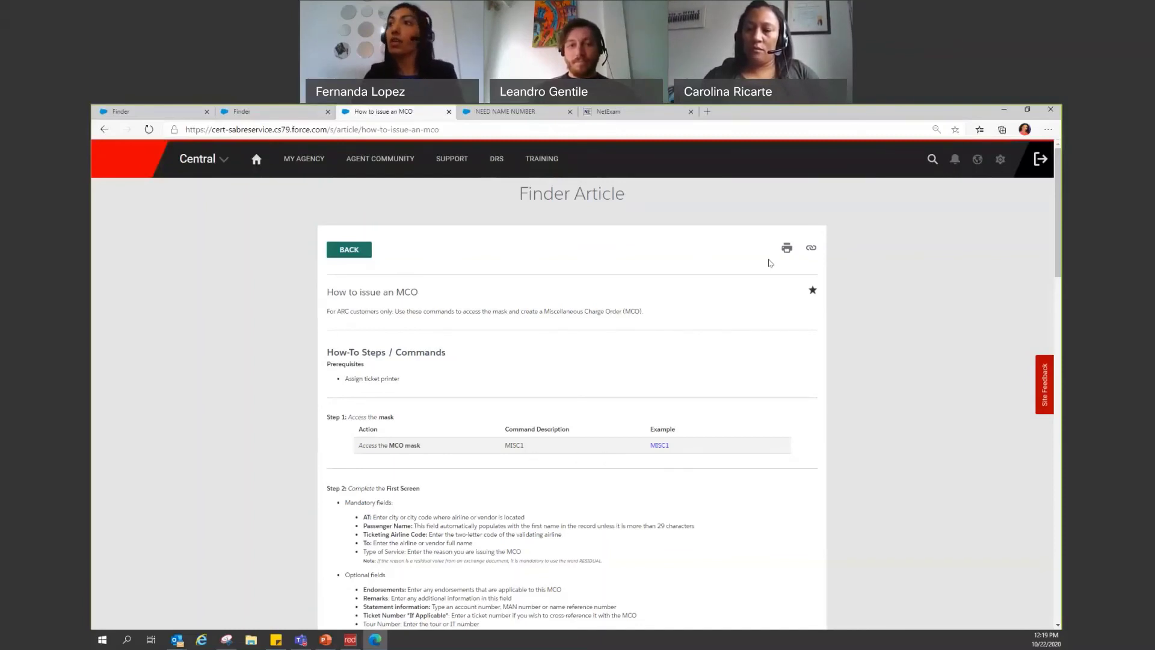
click(813, 291)
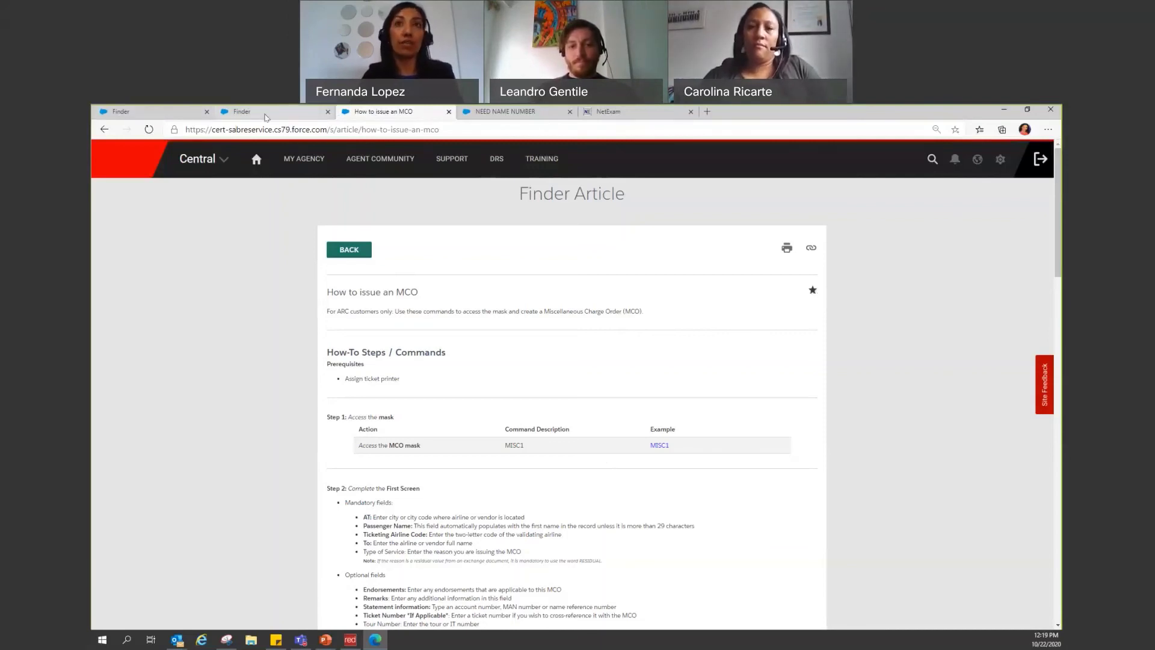
On the first Finder tab, turn on Favorites and scroll the 7 starred results, including How to issue an MCO.
key(ctrl+1)
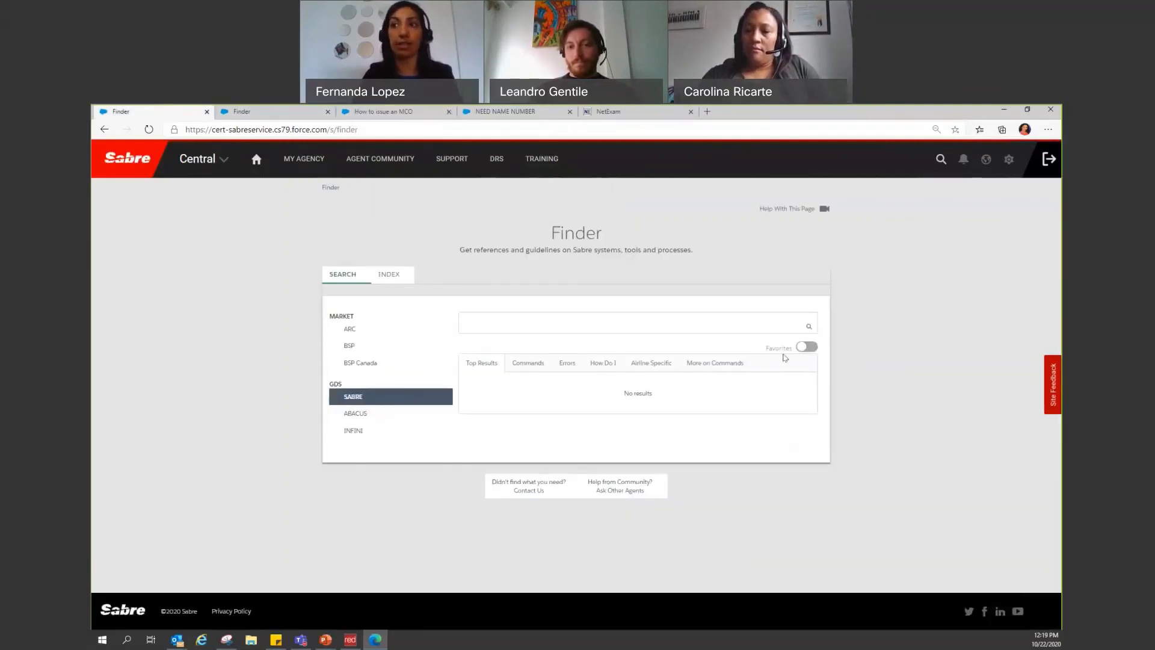
click(811, 348)
scroll(749, 569, down, 3)
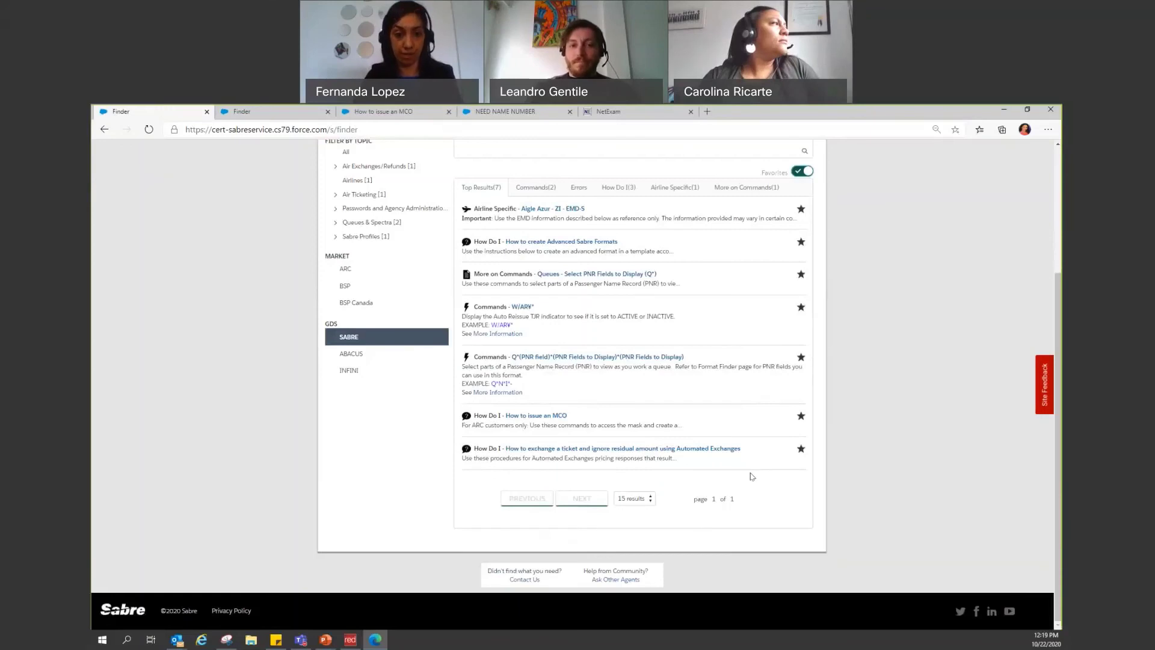
scroll(748, 473, up, 3)
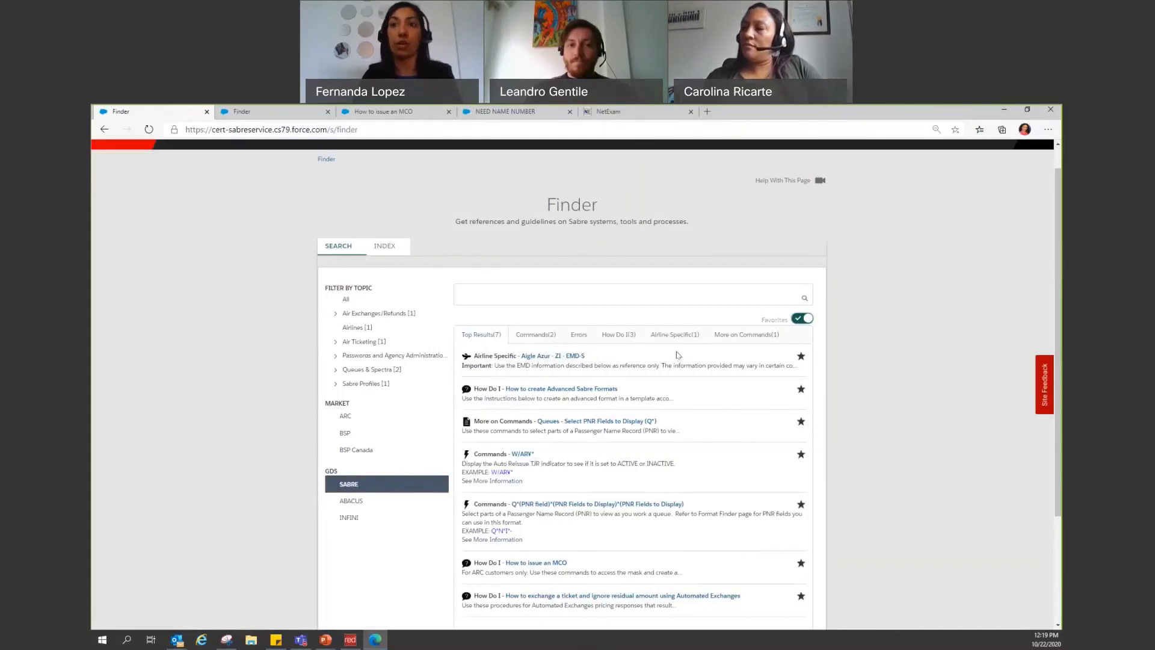
scroll(678, 355, down, 3)
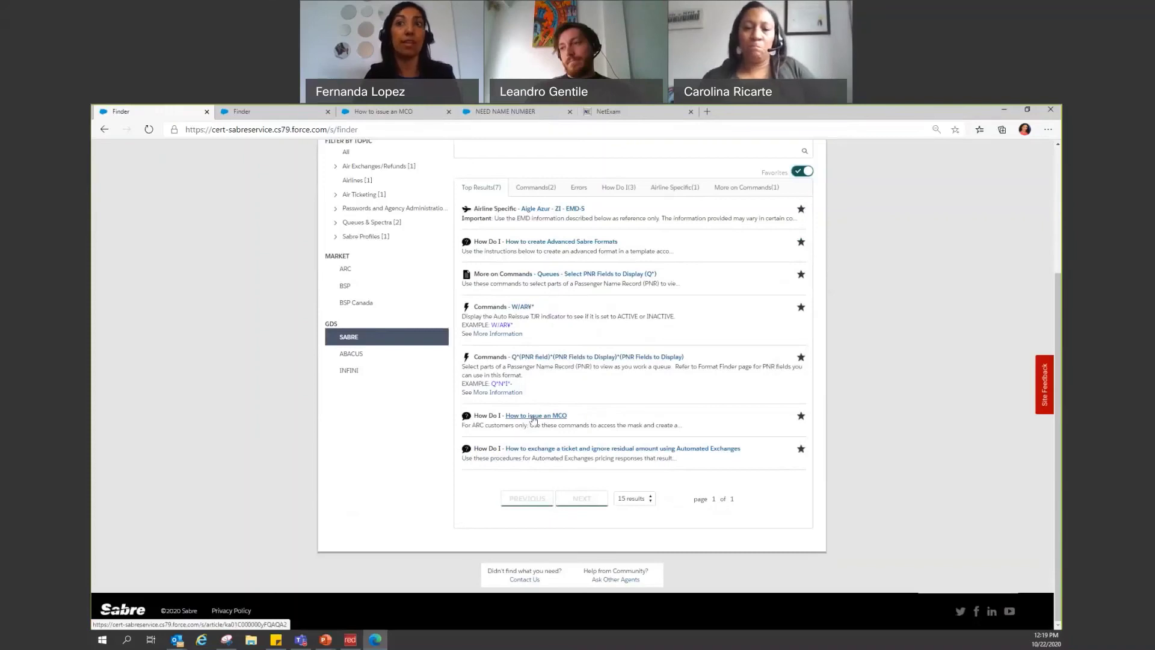
scroll(533, 420, up, 3)
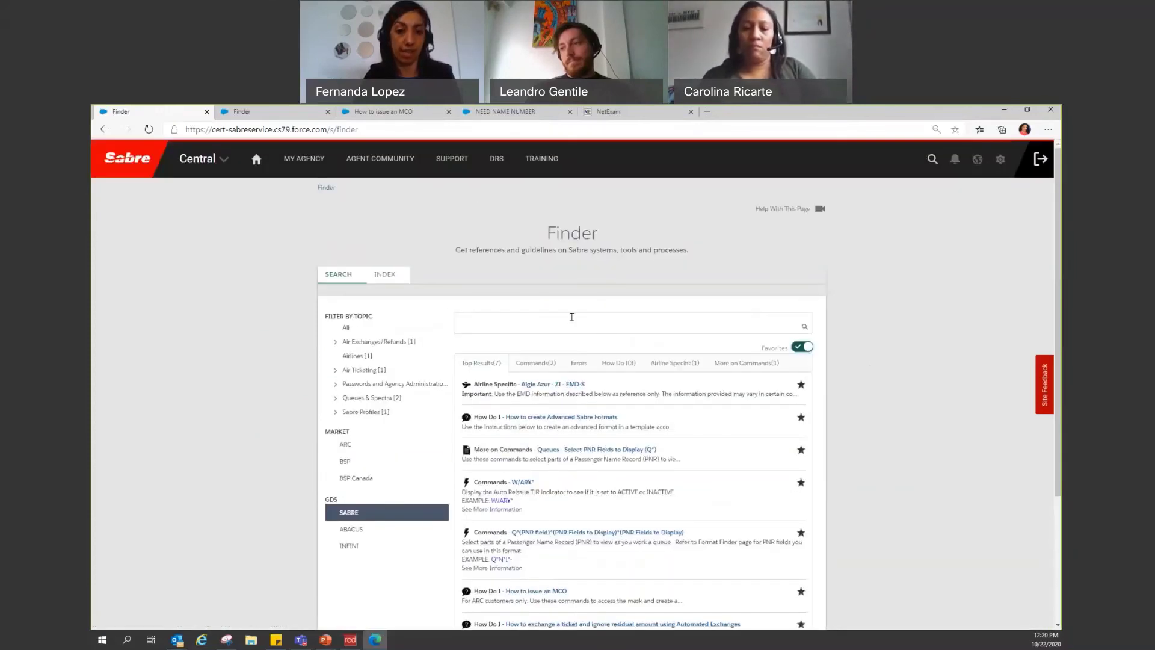